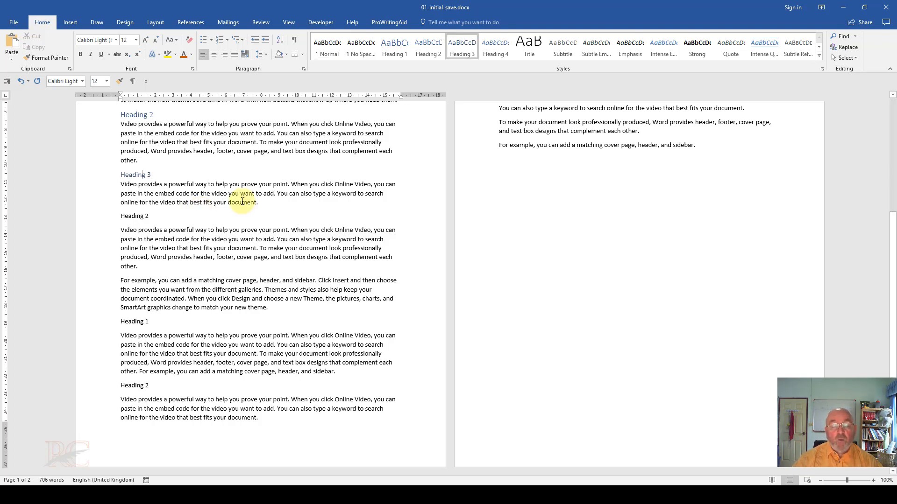
click(133, 175)
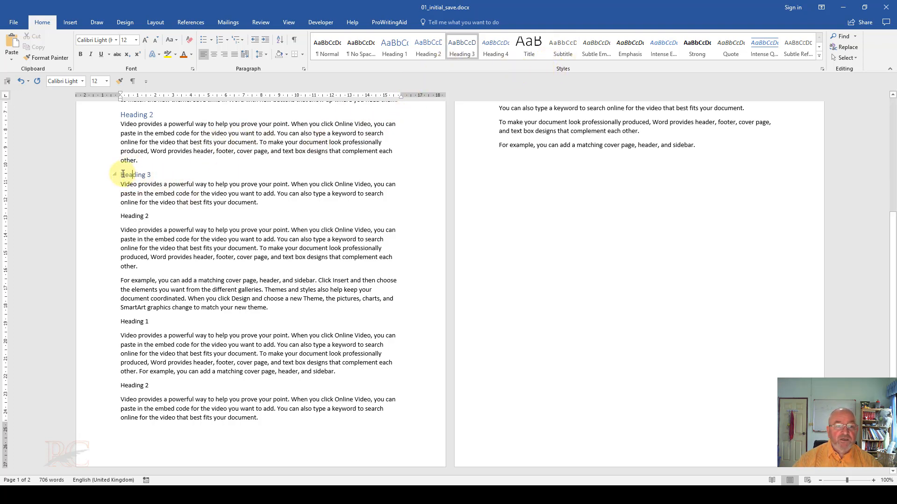
drag(122, 174, 151, 177)
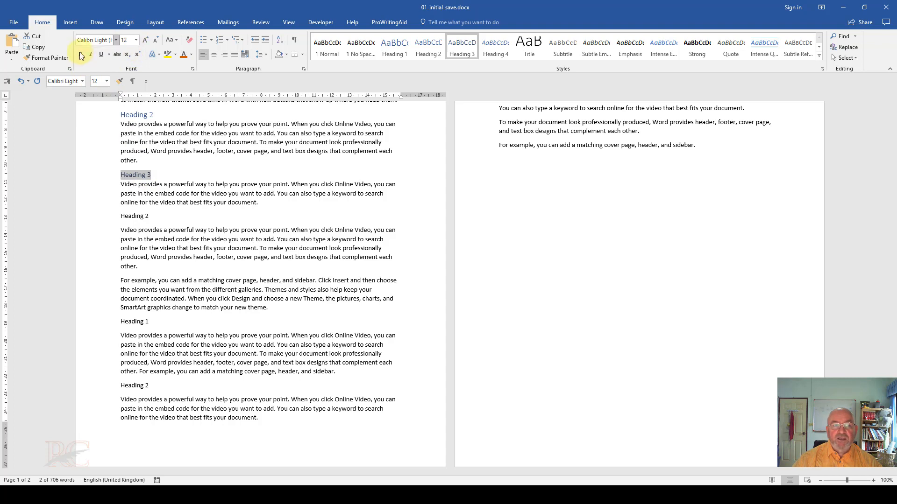
click(137, 174)
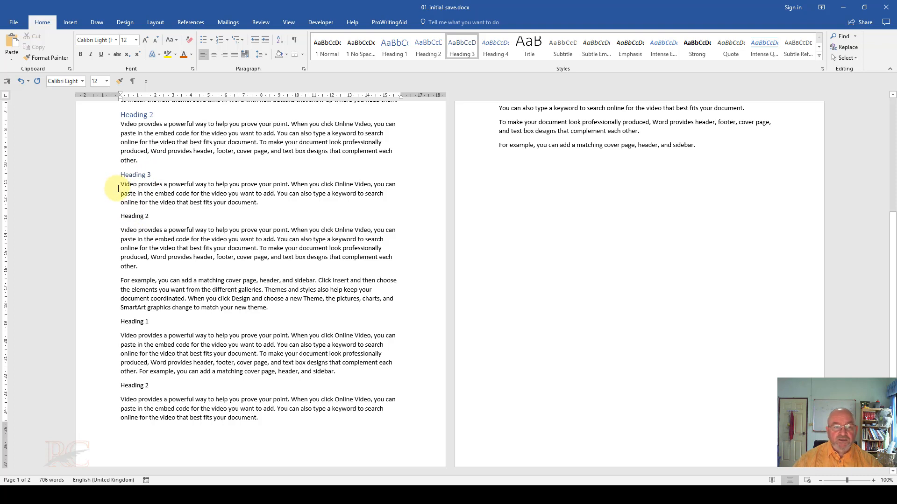
scroll(118, 189, up, 1)
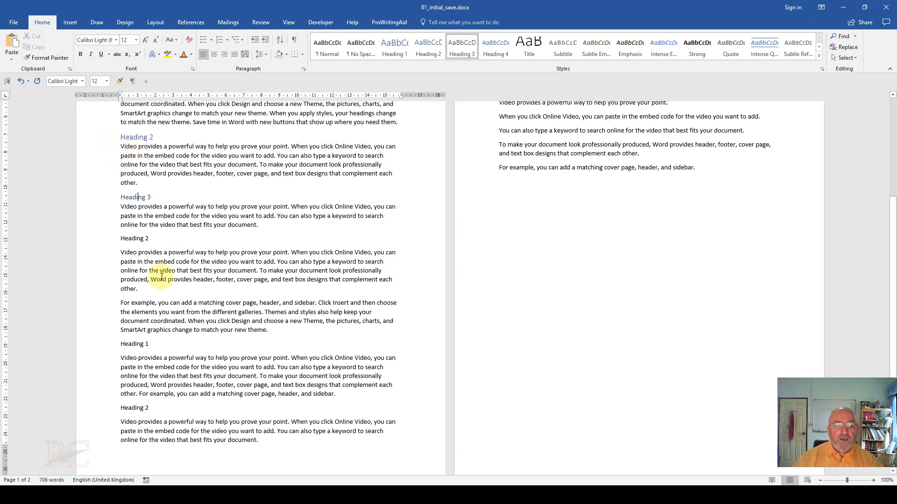
click(136, 238)
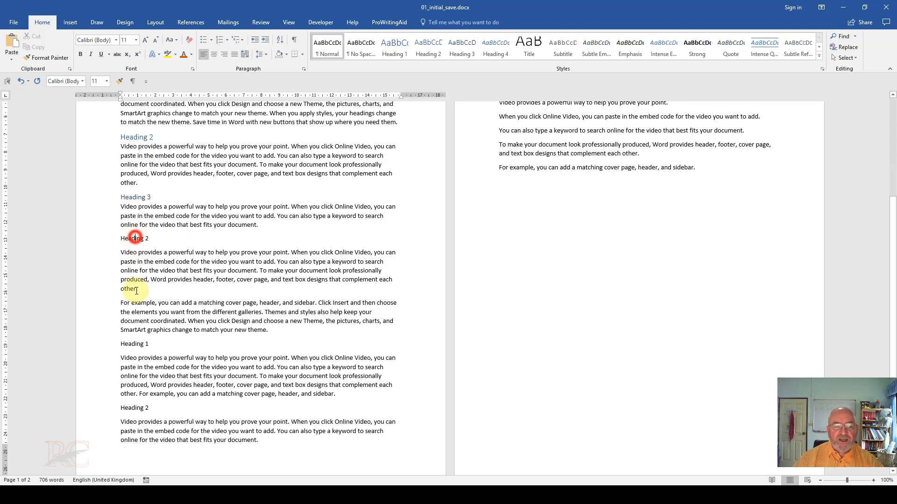
click(137, 407)
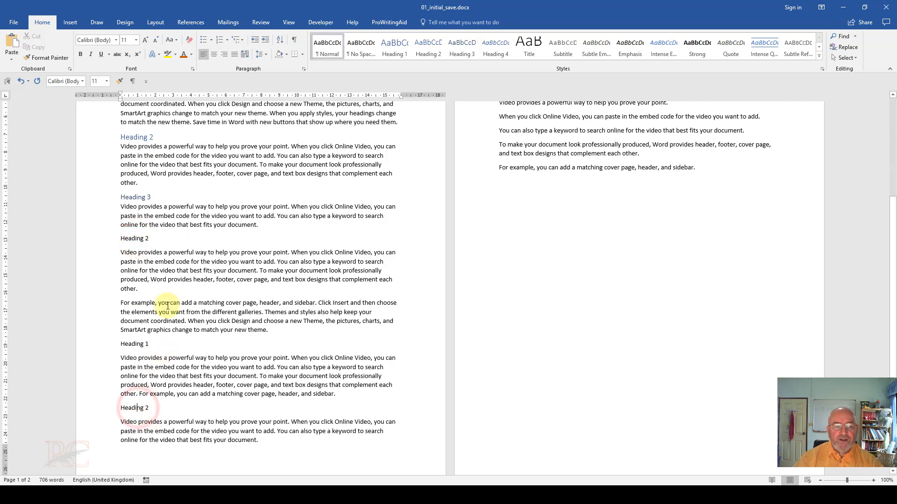
click(132, 238)
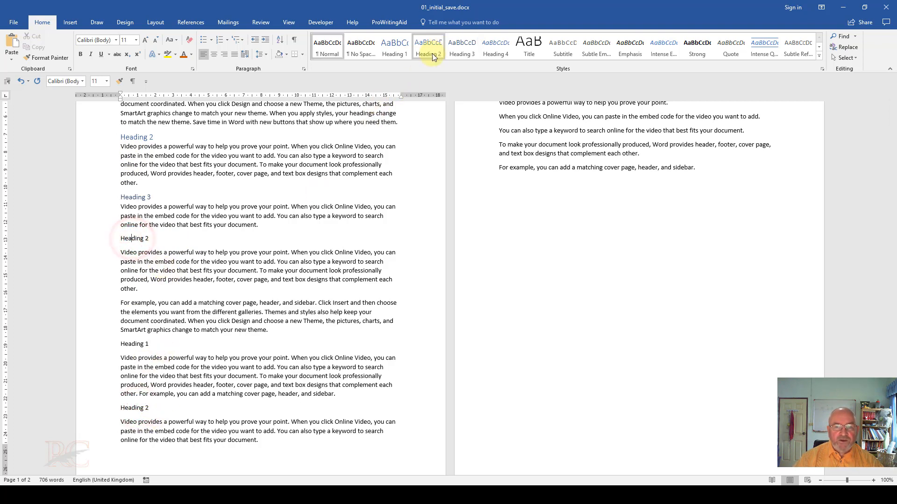
click(138, 410)
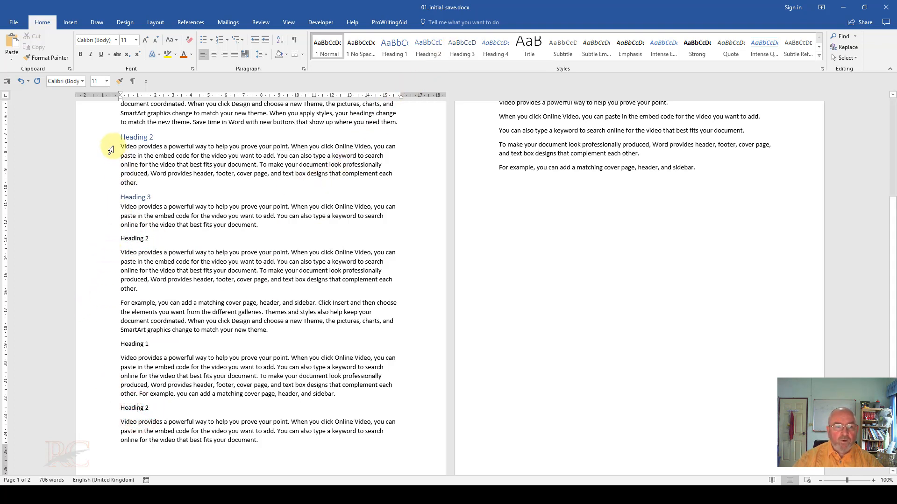
Copy the styled Heading 2's formatting to the plain Heading 2 line below the Heading 3 section with Format Painter, and undo it.
click(95, 139)
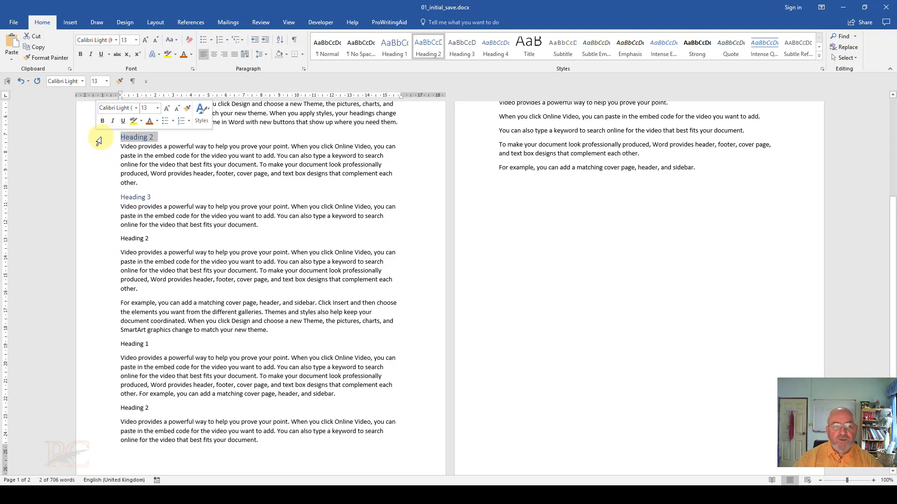
click(144, 147)
drag(120, 137, 153, 138)
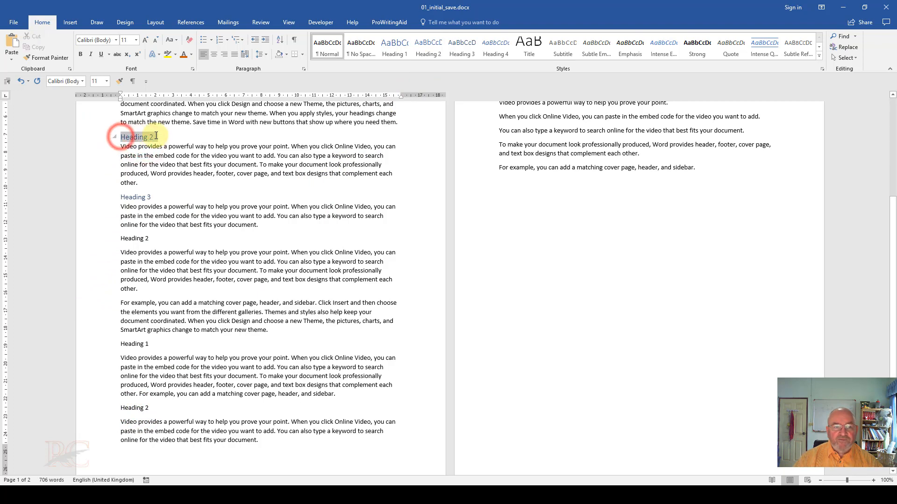
click(83, 138)
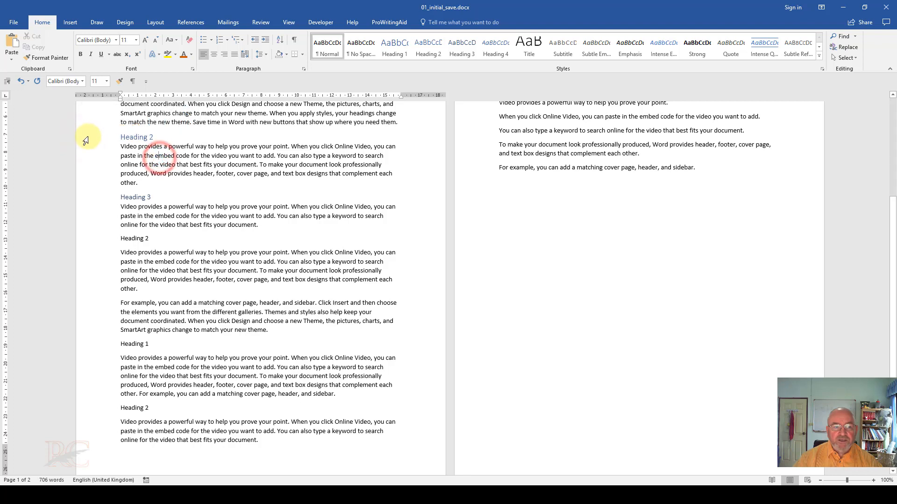
click(86, 140)
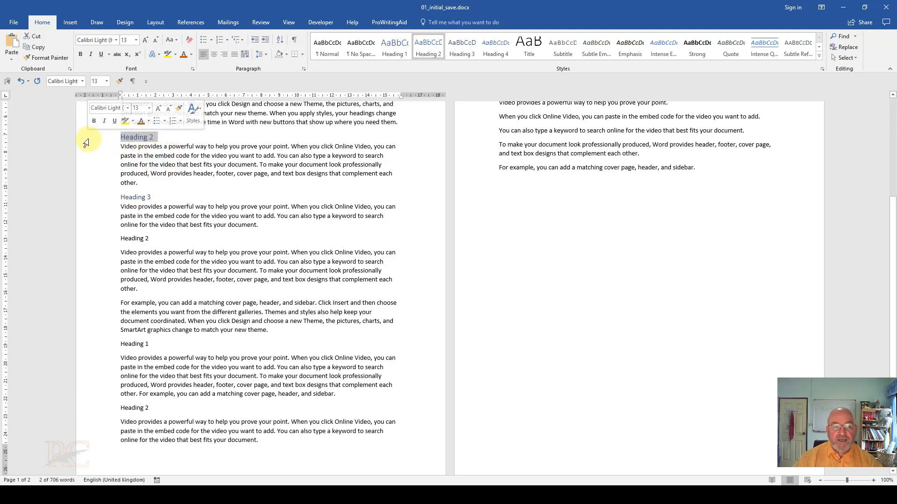
click(54, 60)
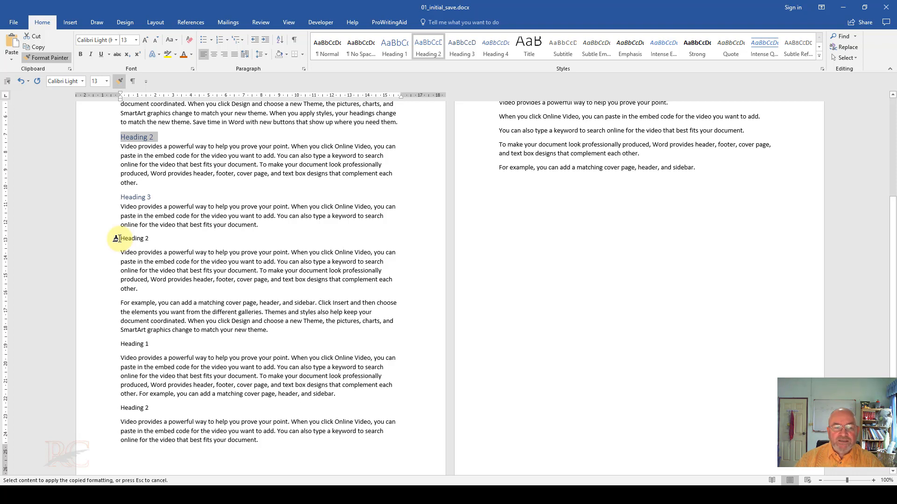
drag(118, 239, 153, 239)
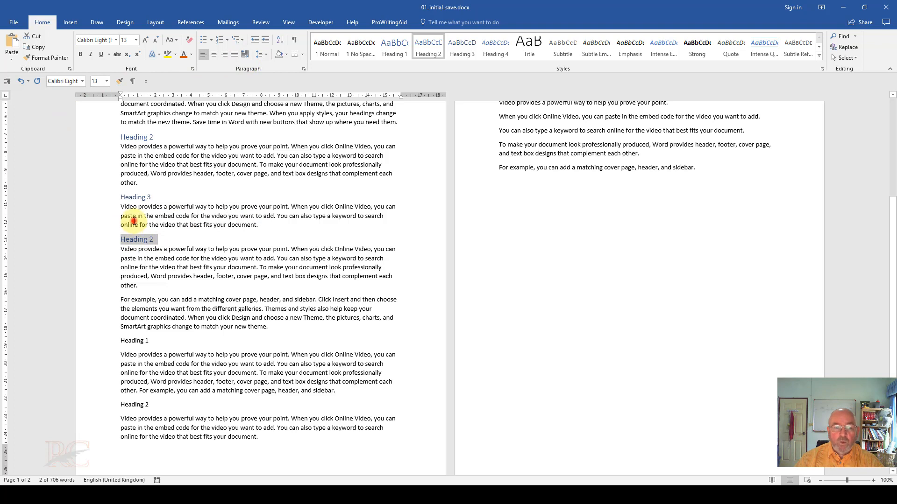
click(133, 220)
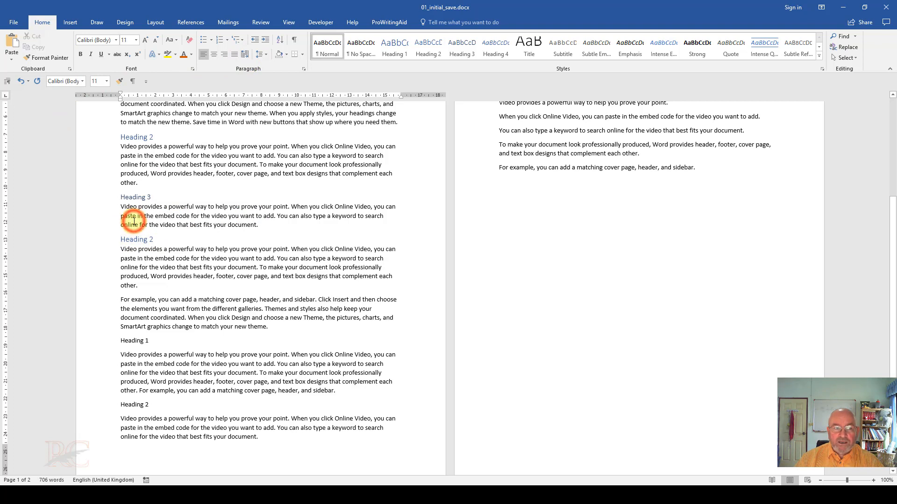
click(20, 81)
Copy the styled Heading 2's formatting to the three plain heading lines on page 1 with Format Painter locked for repeated use.
click(140, 143)
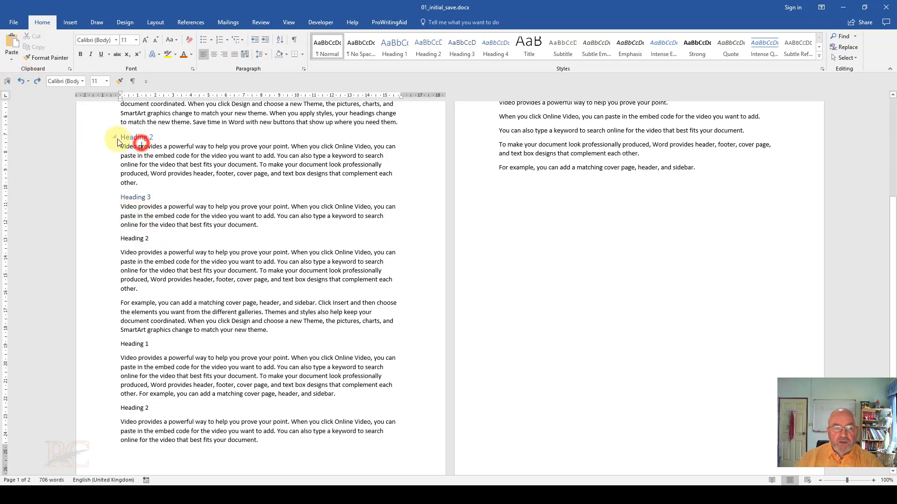
click(87, 139)
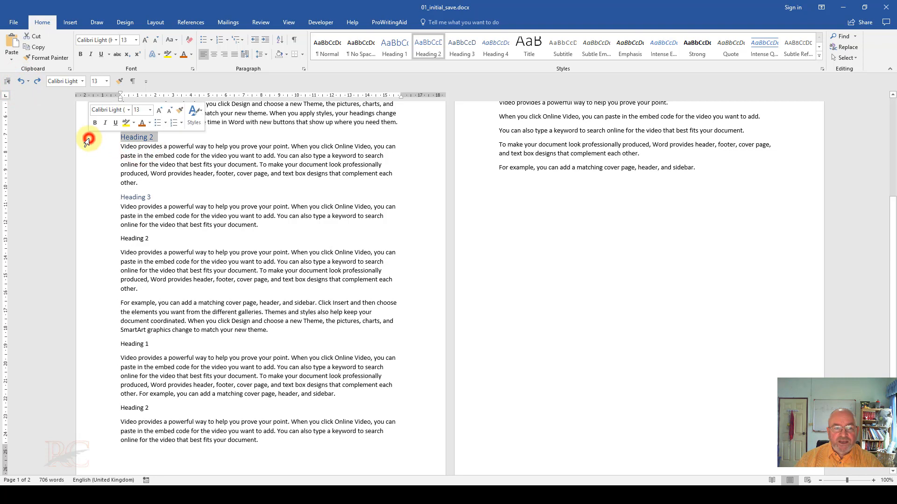
click(57, 57)
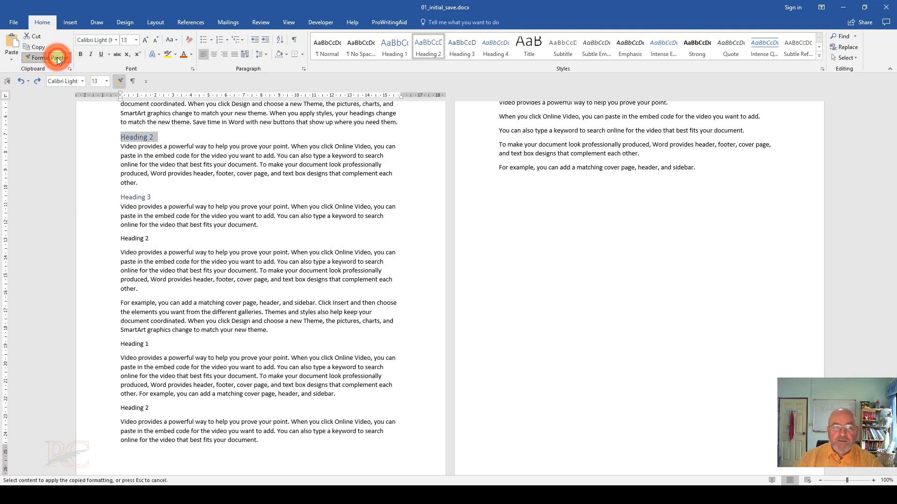
click(115, 239)
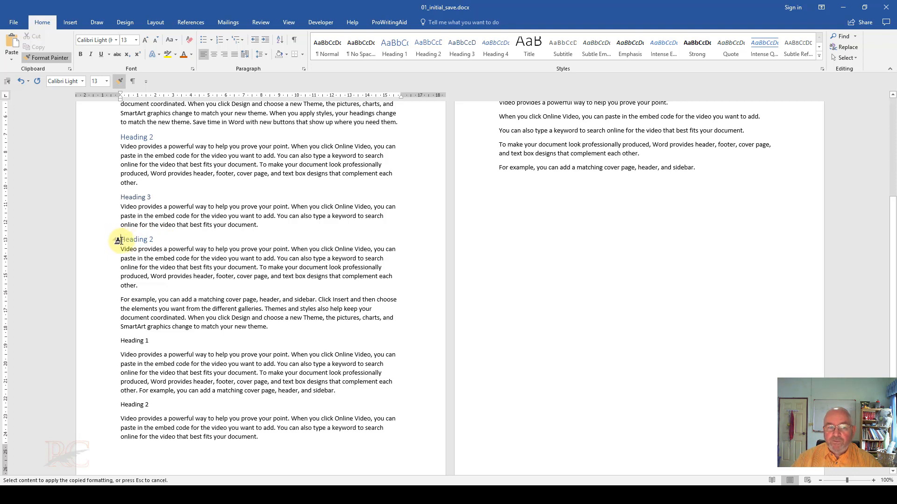
scroll(120, 240, down, 1)
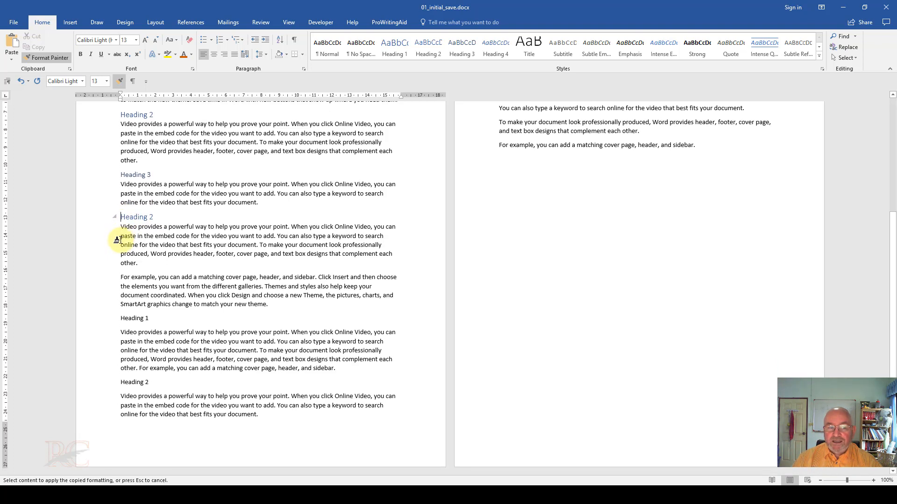
click(118, 319)
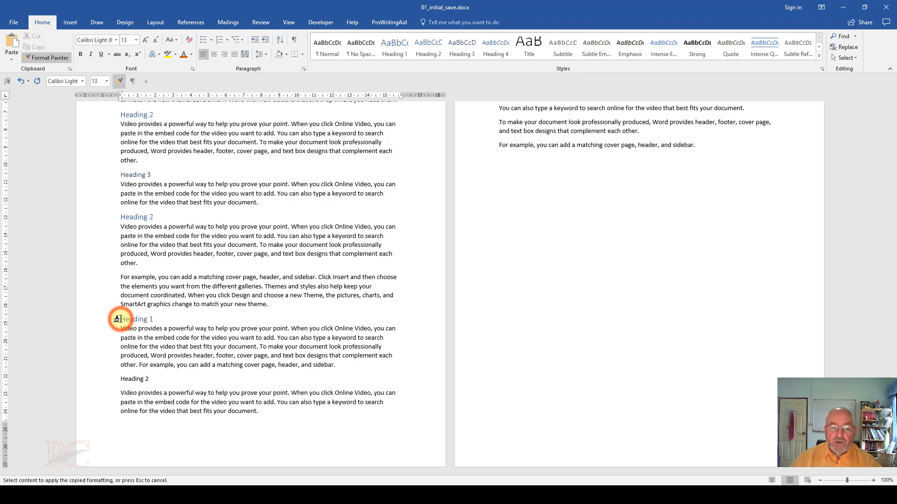
click(117, 378)
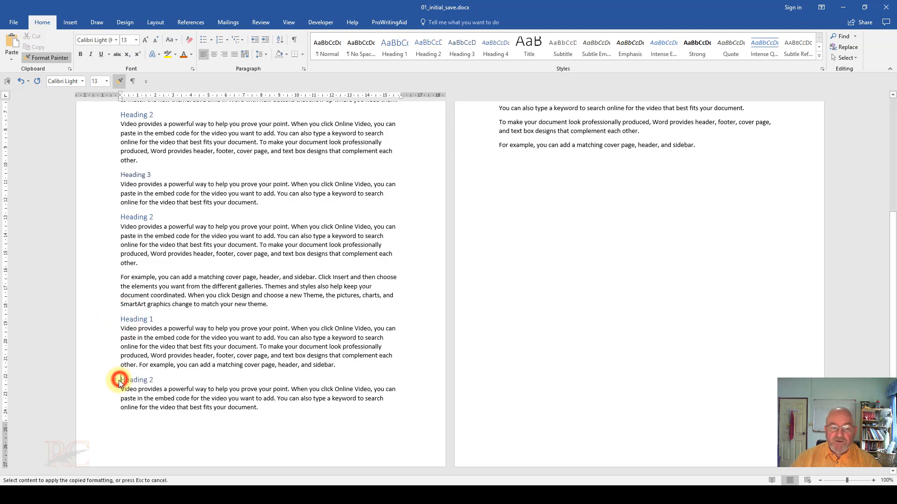
Apply the copied Heading 2 formatting to the plain Heading 3 line on page 2 and turn off Format Painter.
scroll(224, 184, up, 3)
scroll(220, 183, down, 3)
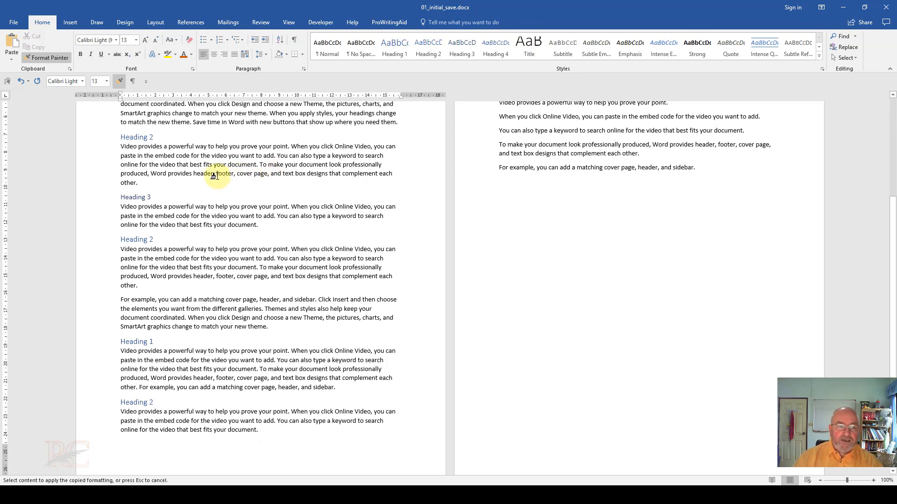
scroll(213, 178, up, 2)
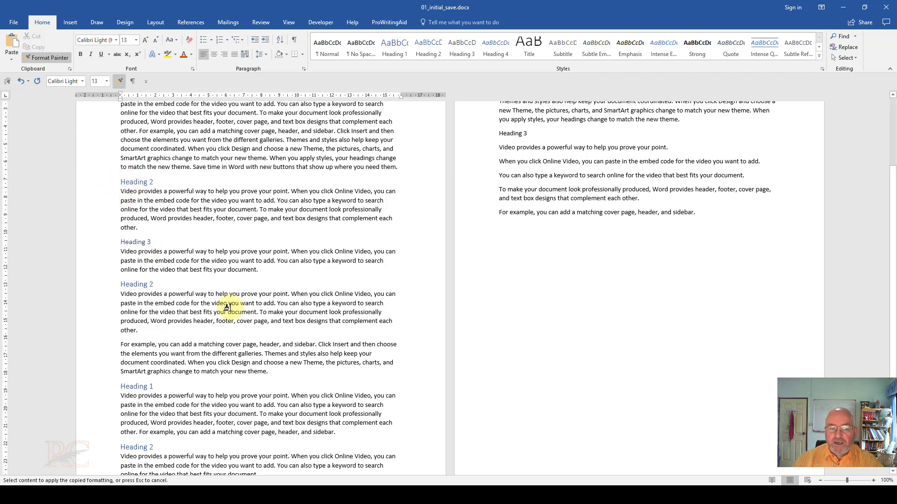
click(511, 137)
scroll(491, 174, up, 3)
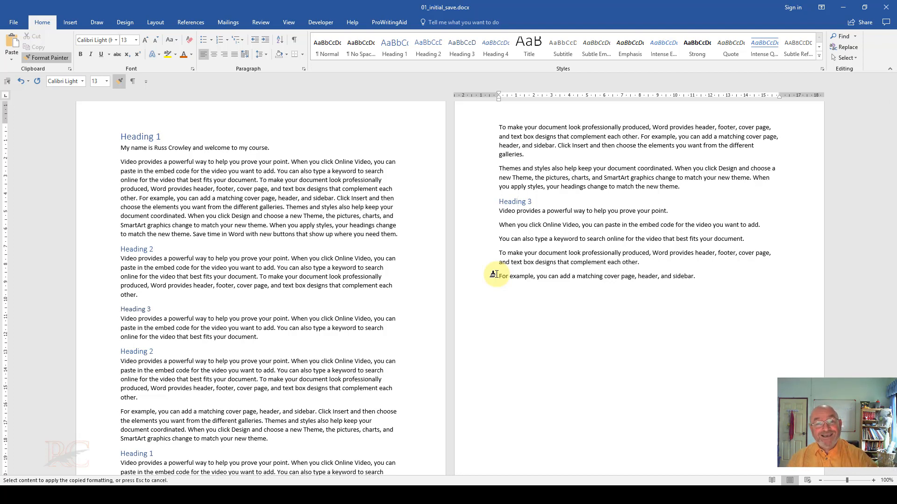
key(Escape)
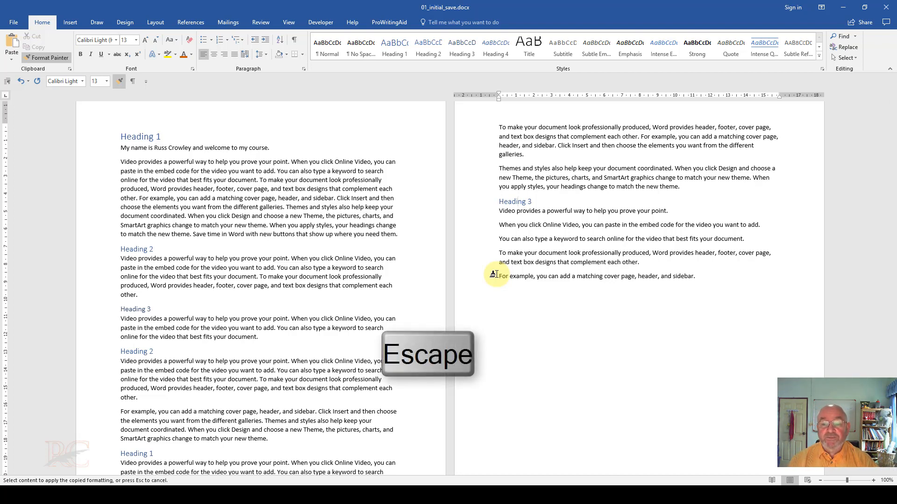
click(517, 211)
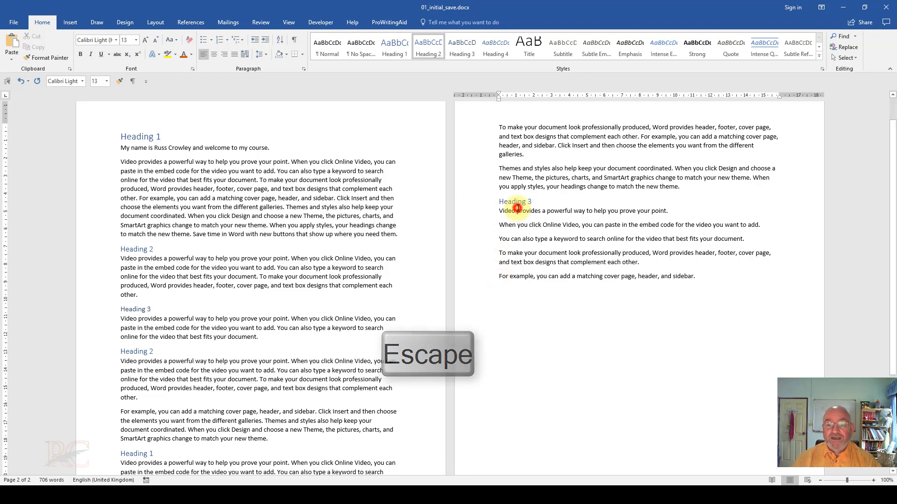
scroll(218, 293, down, 2)
scroll(218, 293, down, 3)
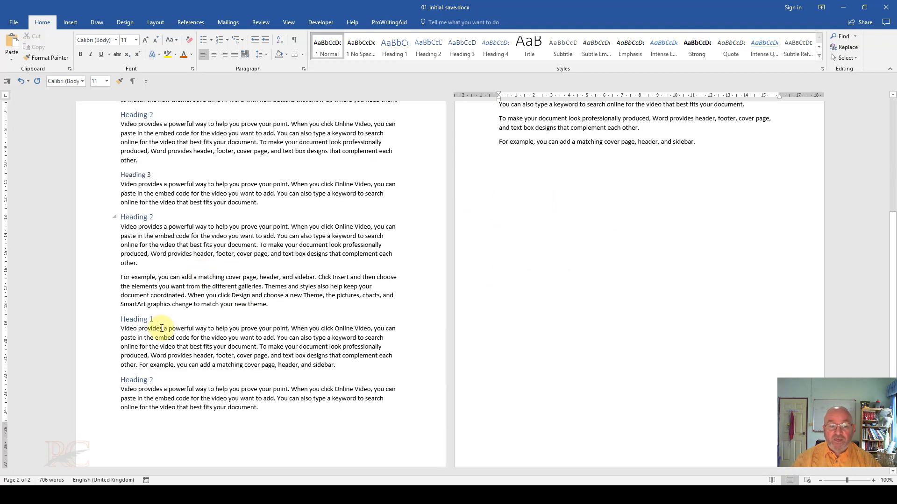